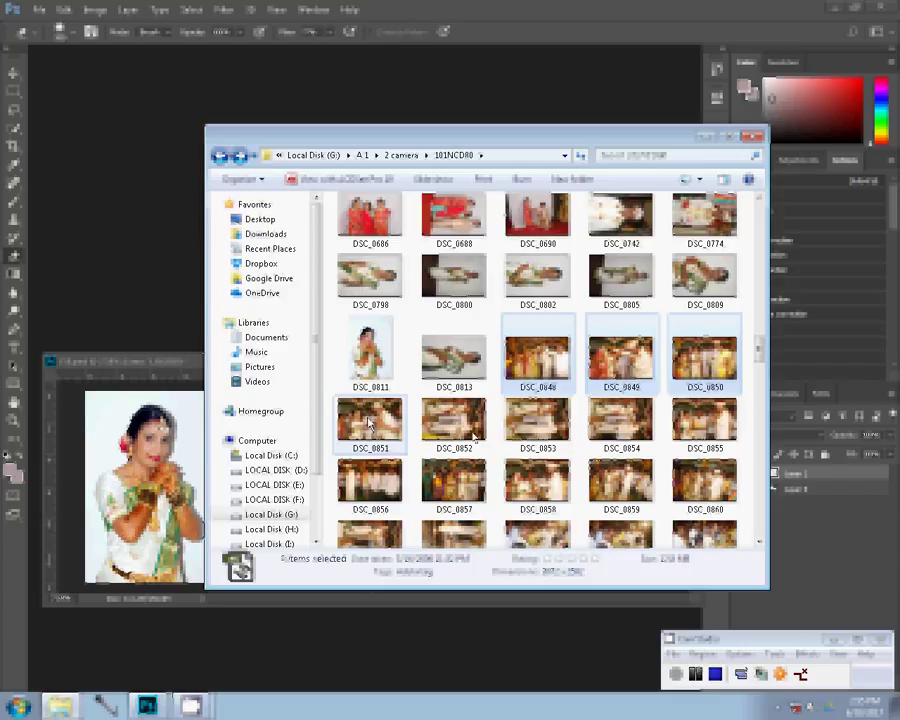
- Select photos DSC_0848 through DSC_0853 and drag them into Photoshop as separate documents
ctrl+click(370, 424)
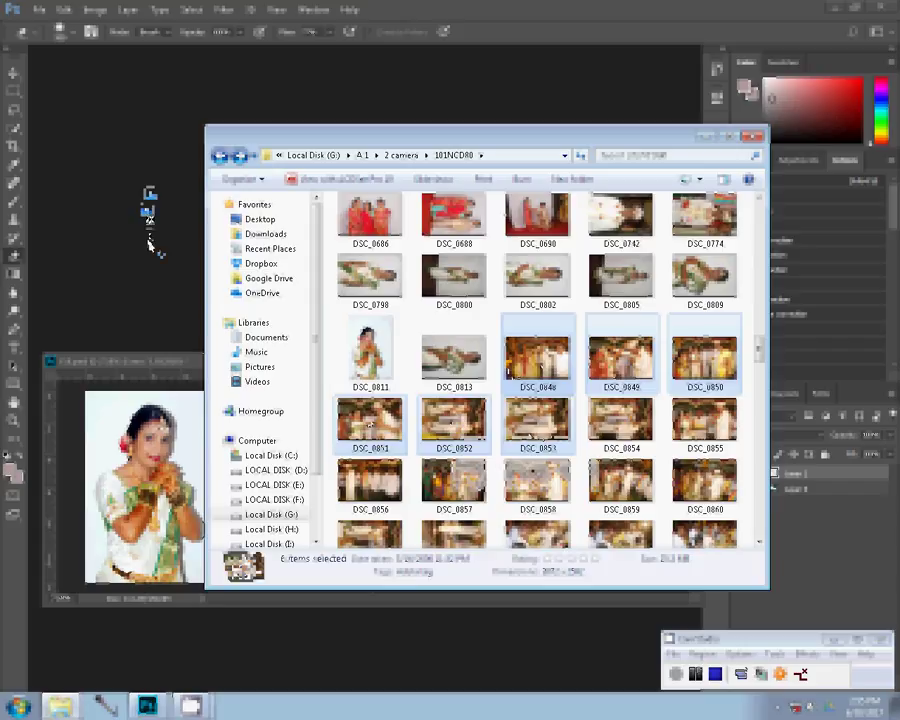
drag(148, 242, 150, 250)
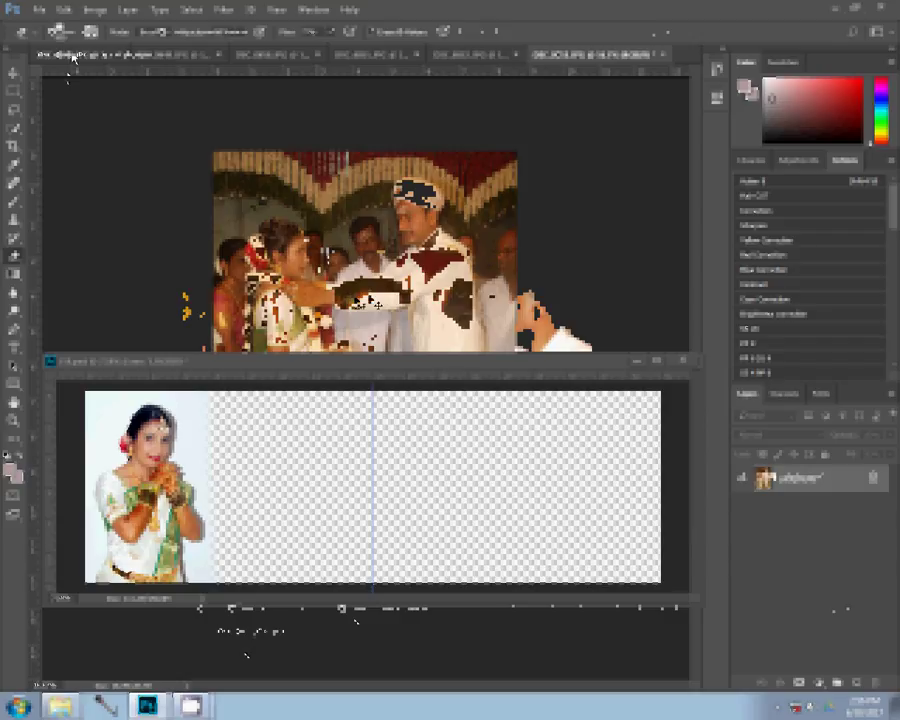
- Resize DSC_0848, move it beside the bride portrait at the top, and close it unsaved
key(ctrl+alt+i)
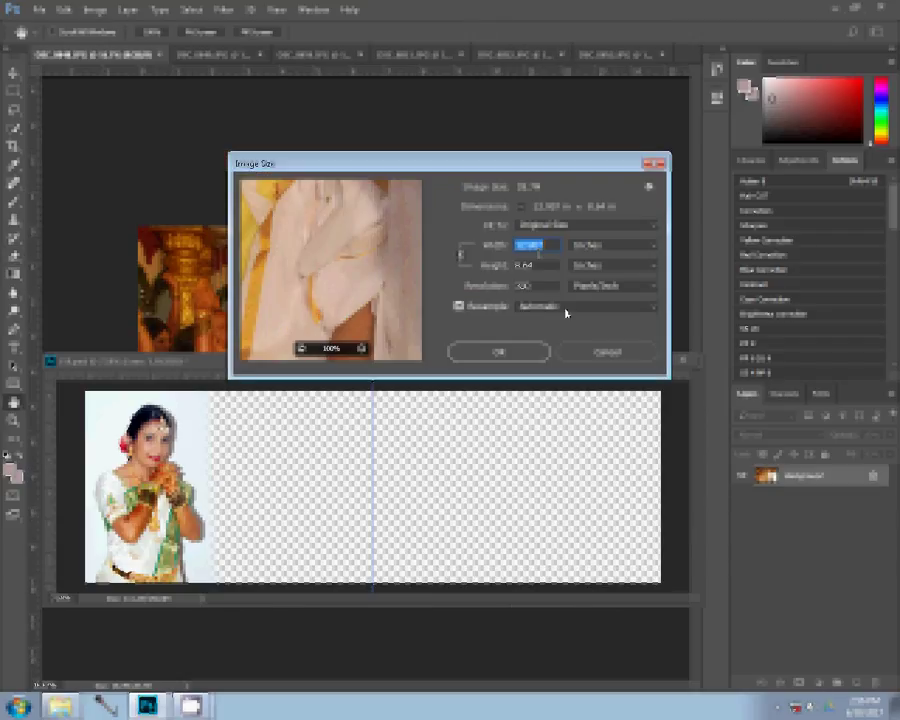
click(500, 350)
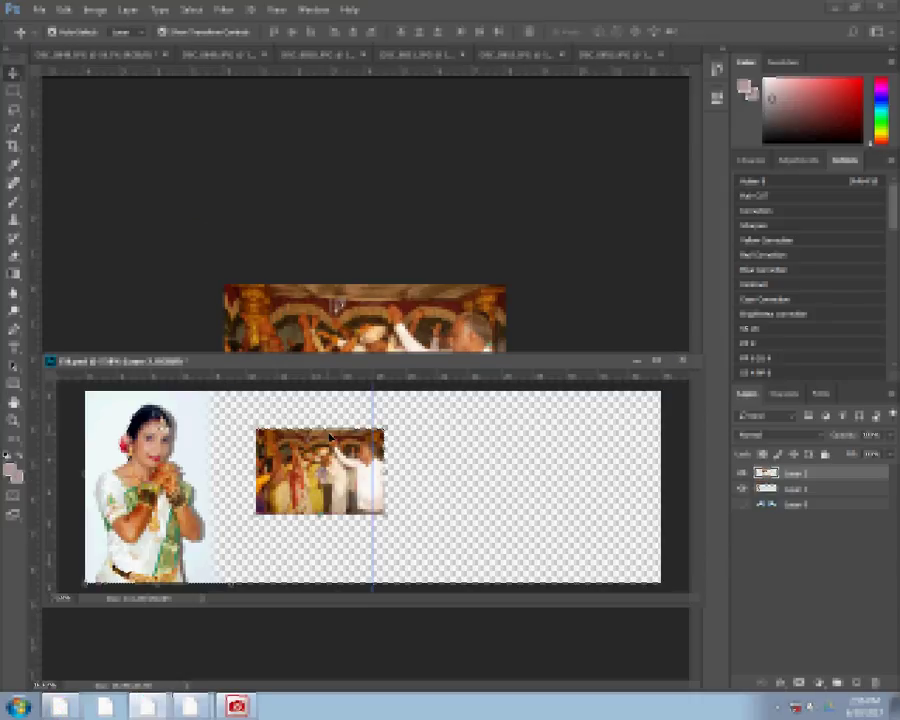
drag(330, 437, 296, 411)
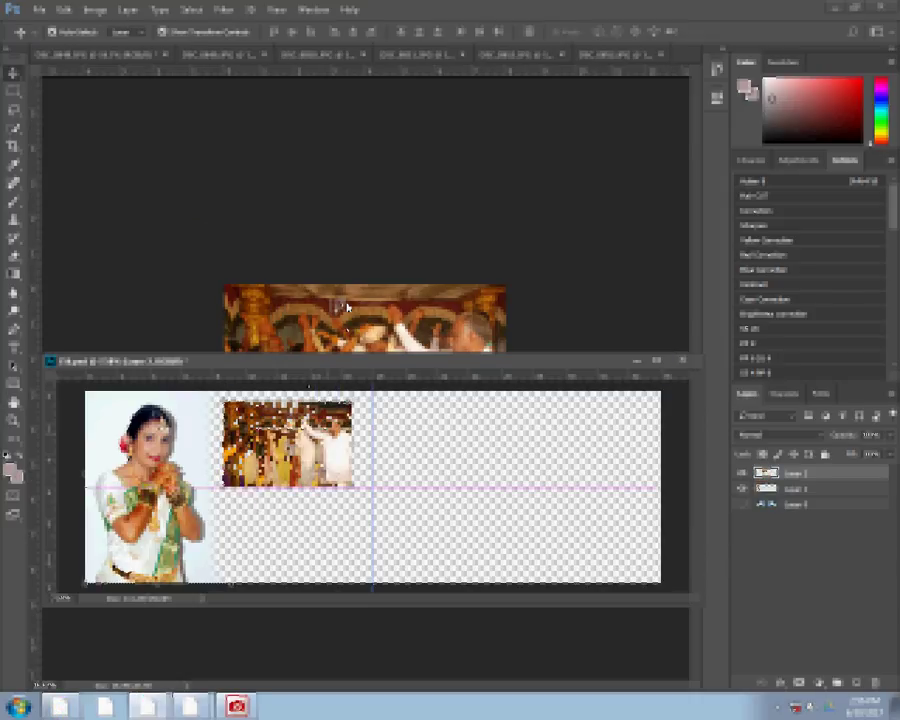
key(ctrl+w)
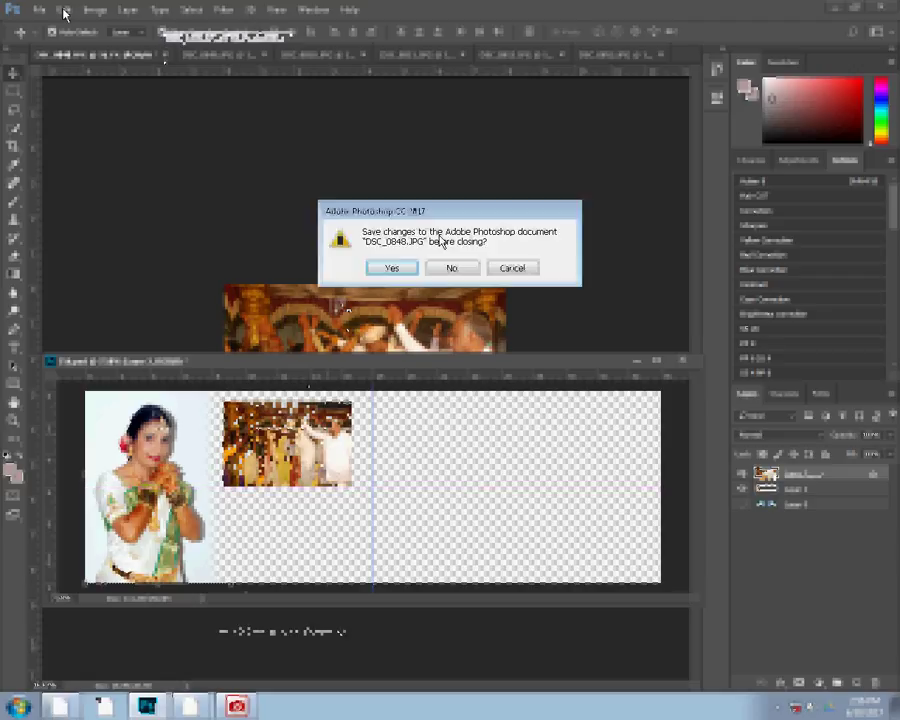
key(n)
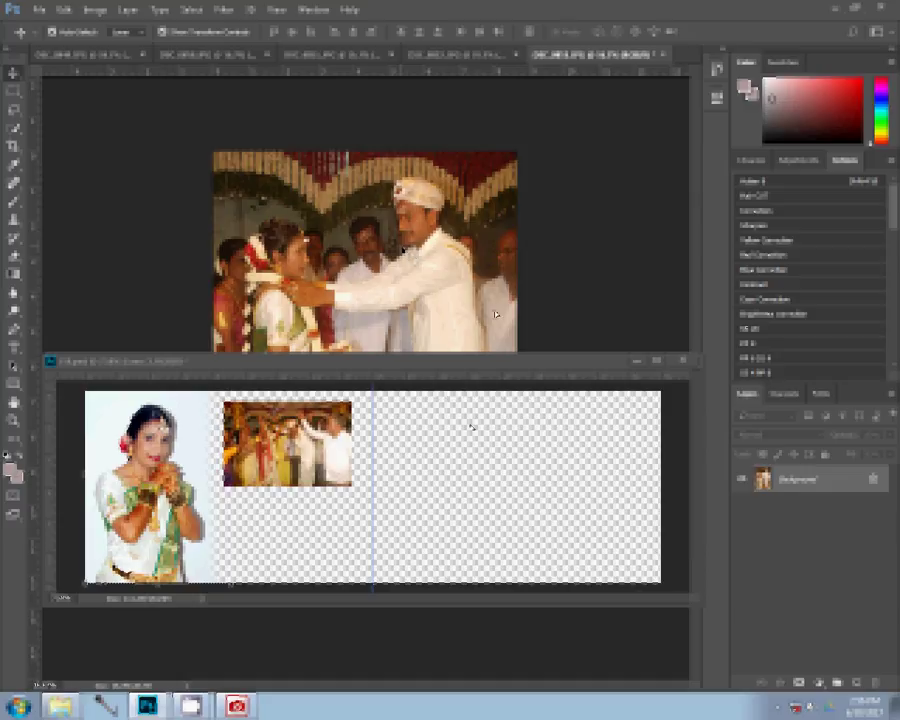
- Copy the garland-exchange photo into the spread, just right of the centre guide
mouse_move(408, 256)
mouse_down()
mouse_move(472, 428)
mouse_move(479, 410)
mouse_up()
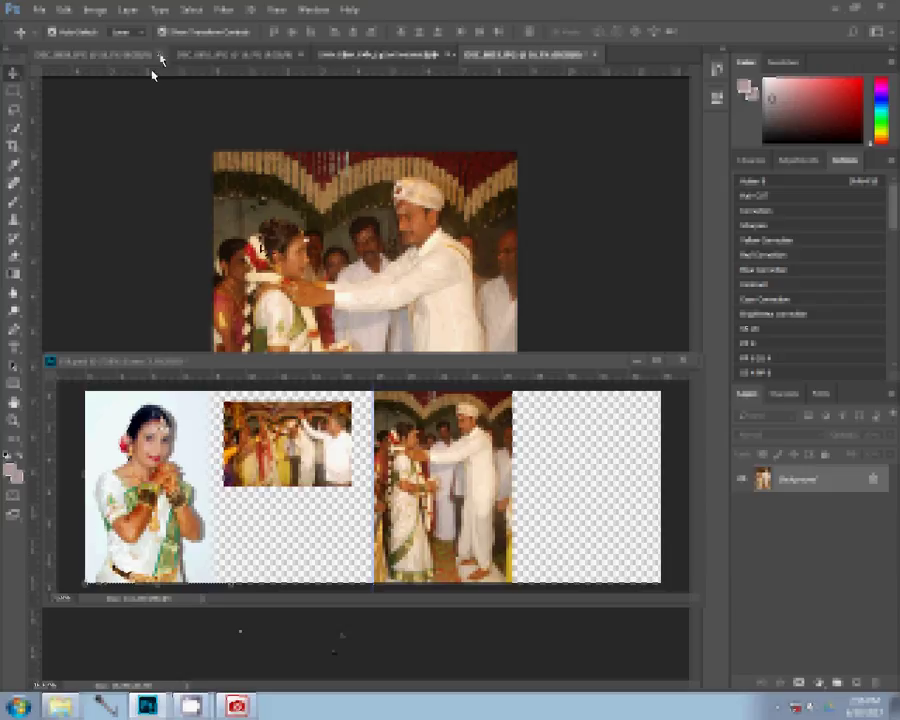
click(93, 56)
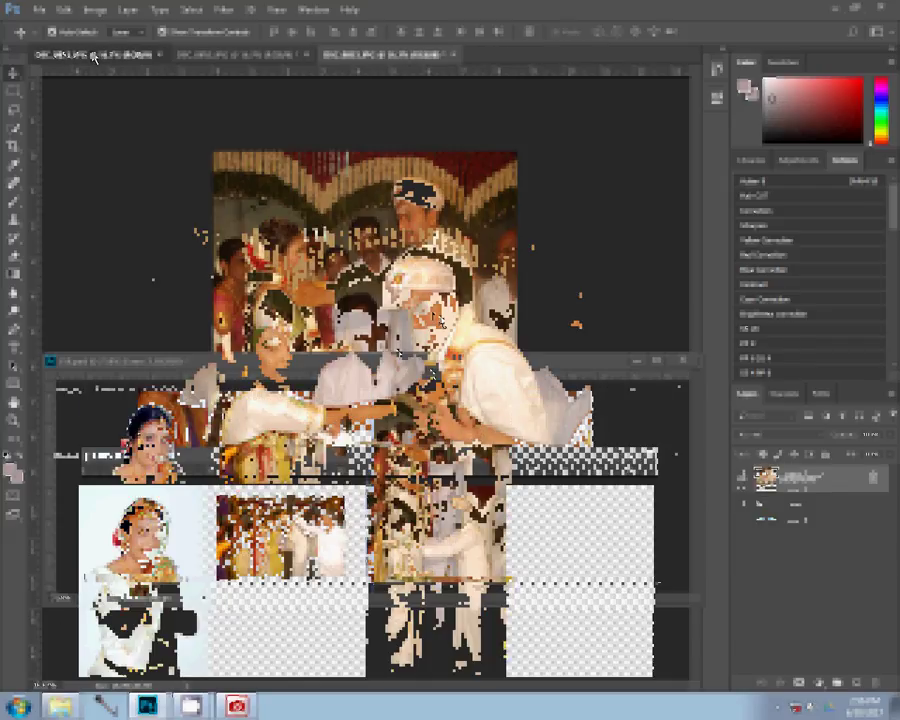
- Resize DSC_0851 and copy it into the album spread
key(ctrl+alt+i)
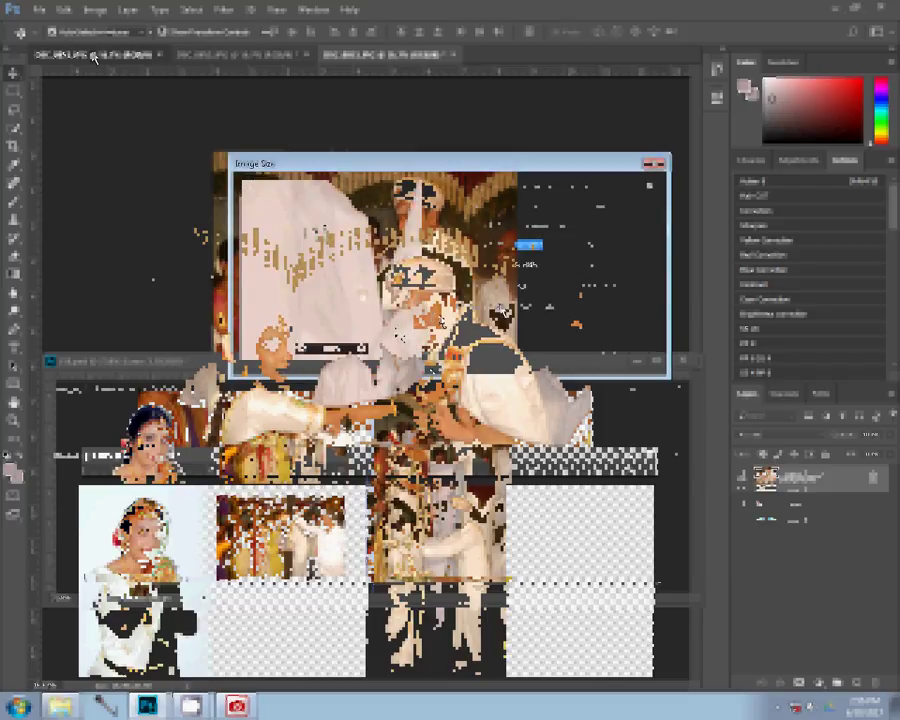
key(Return)
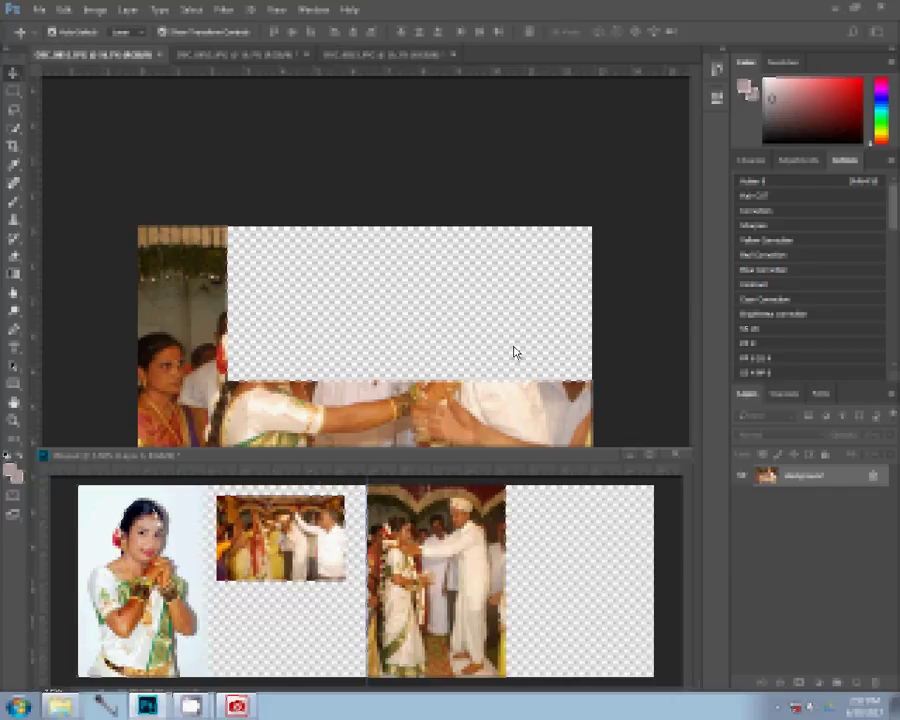
key(ctrl+v)
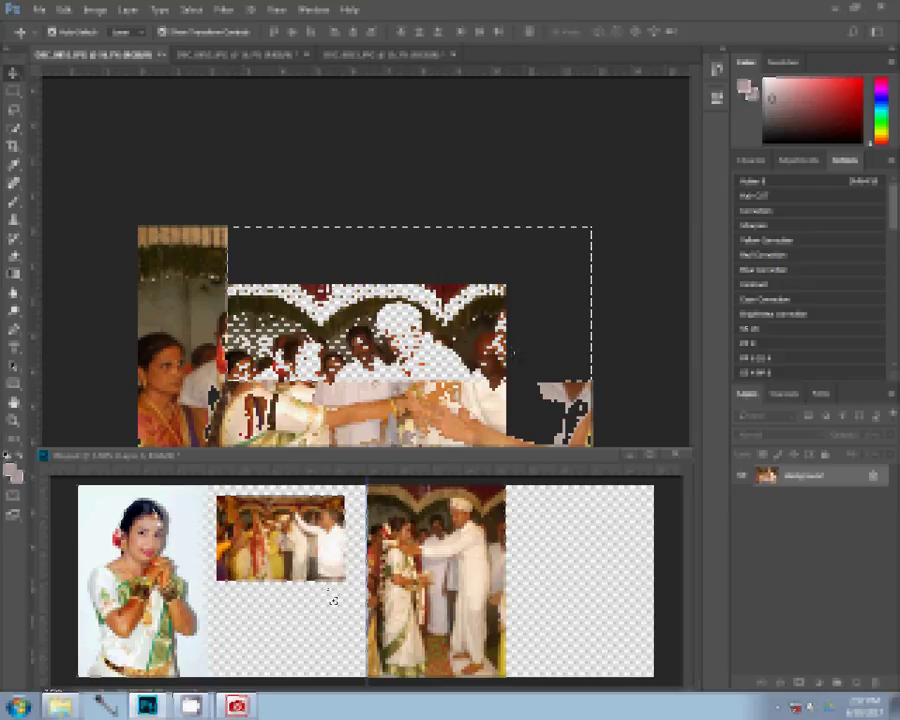
drag(325, 597, 321, 588)
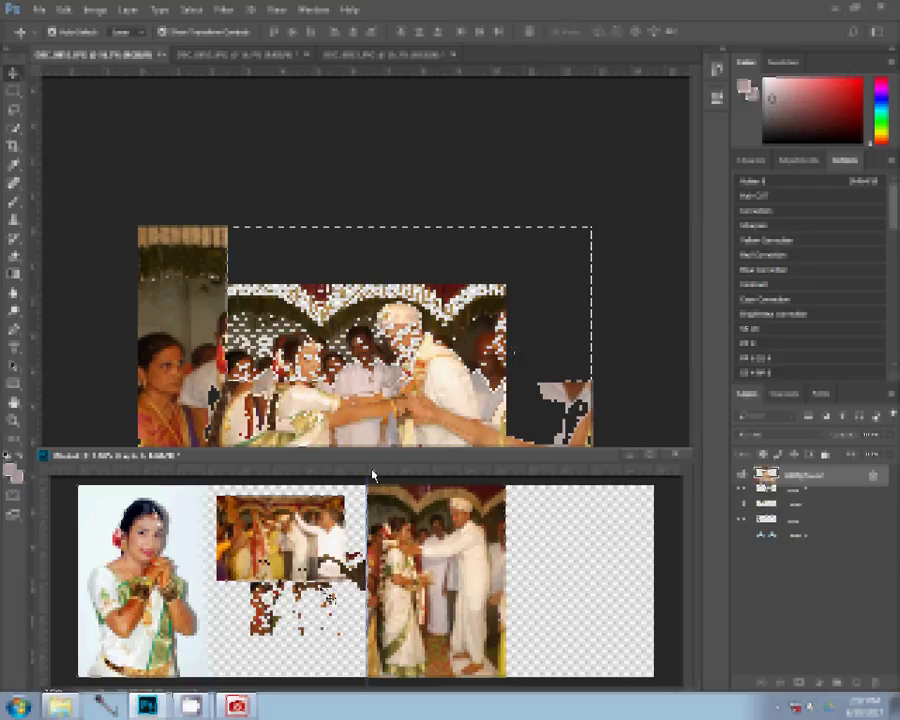
drag(372, 460, 420, 401)
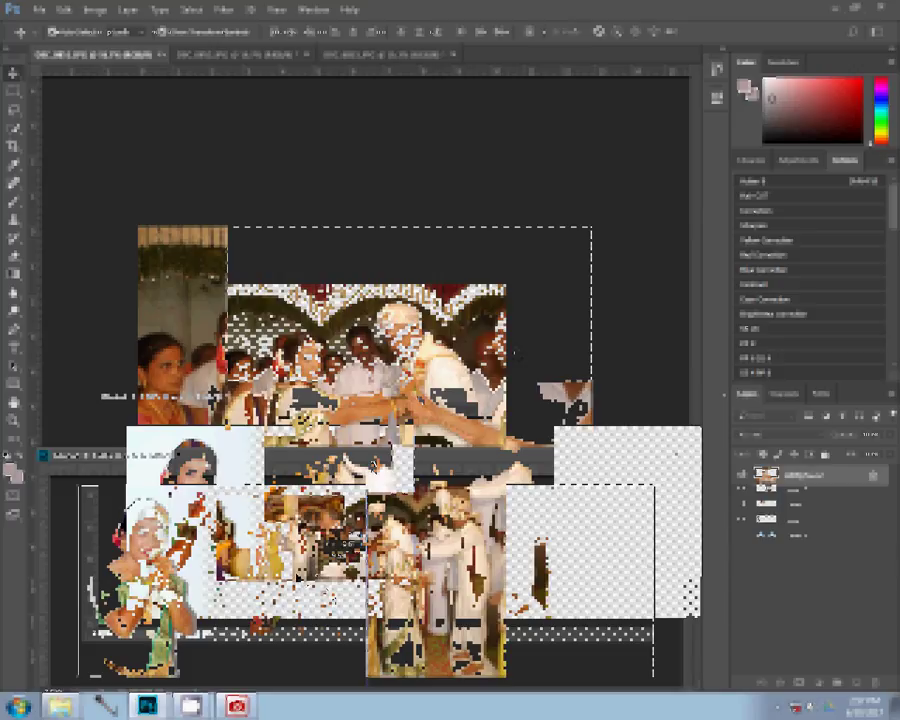
- Scale and position DSC_0851 below the first small photo, then close DSC_0851 without saving
key(ctrl+t)
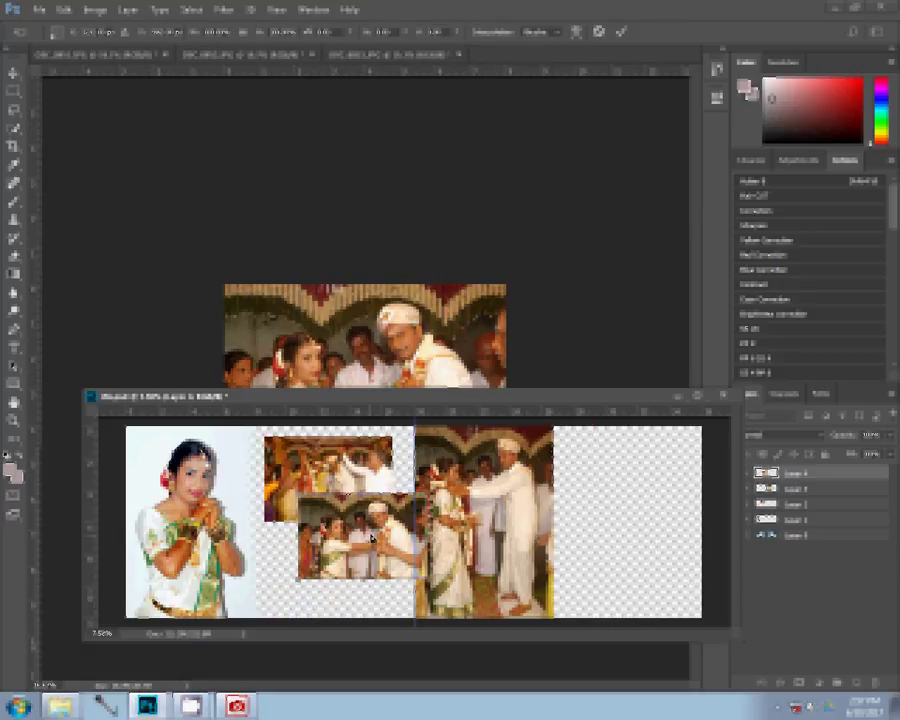
drag(372, 538, 305, 548)
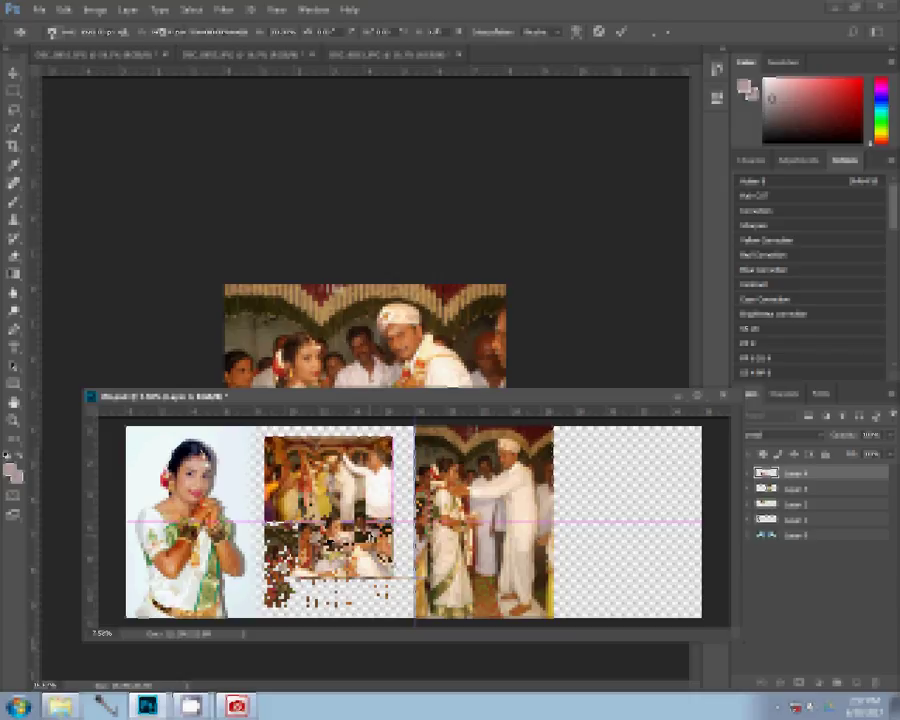
drag(392, 521, 360, 519)
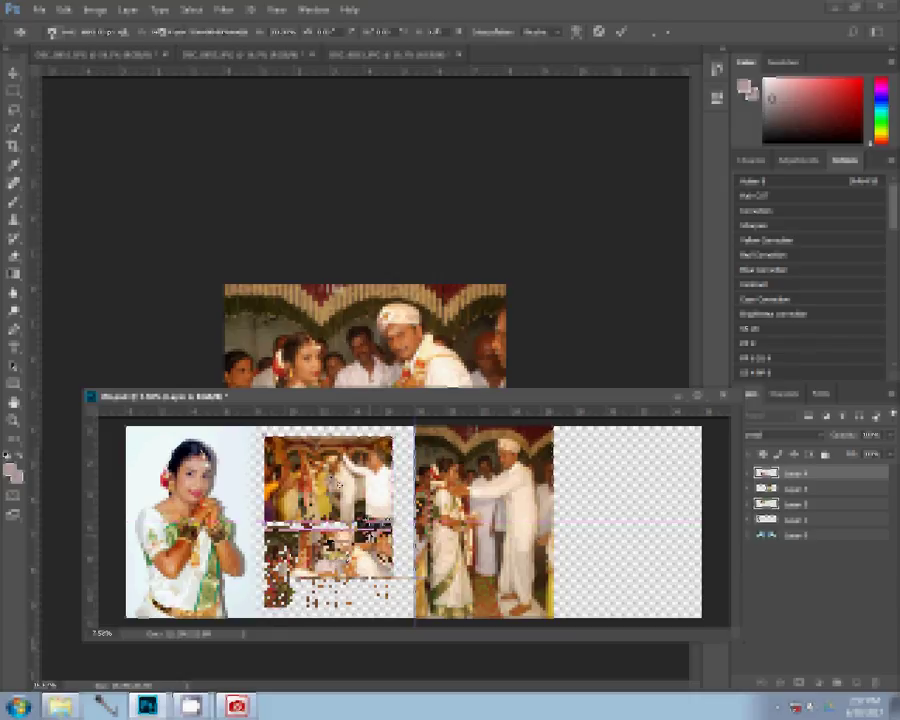
key(Return)
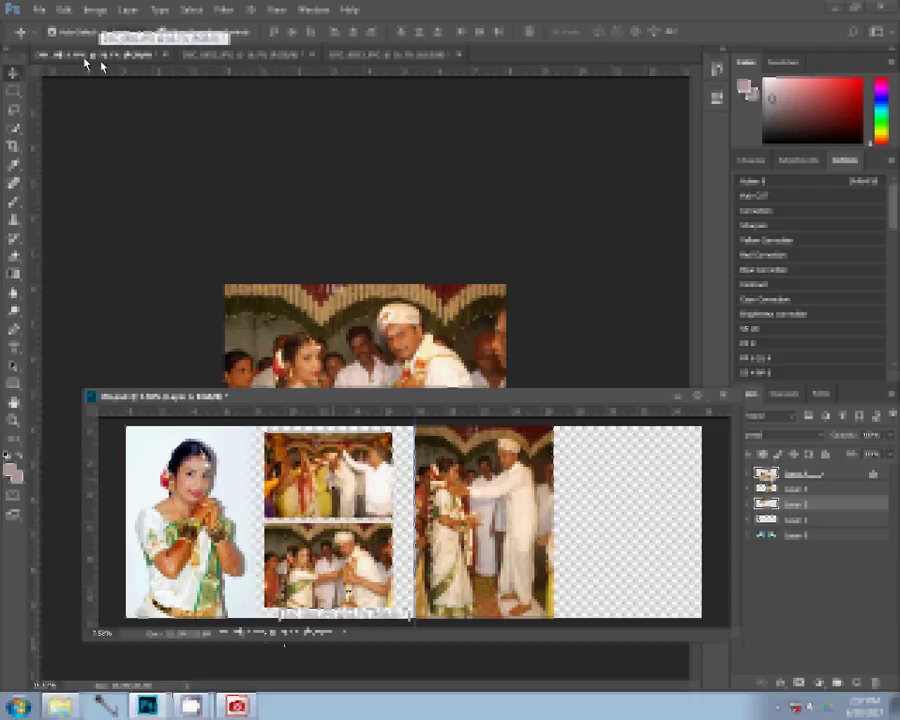
click(164, 55)
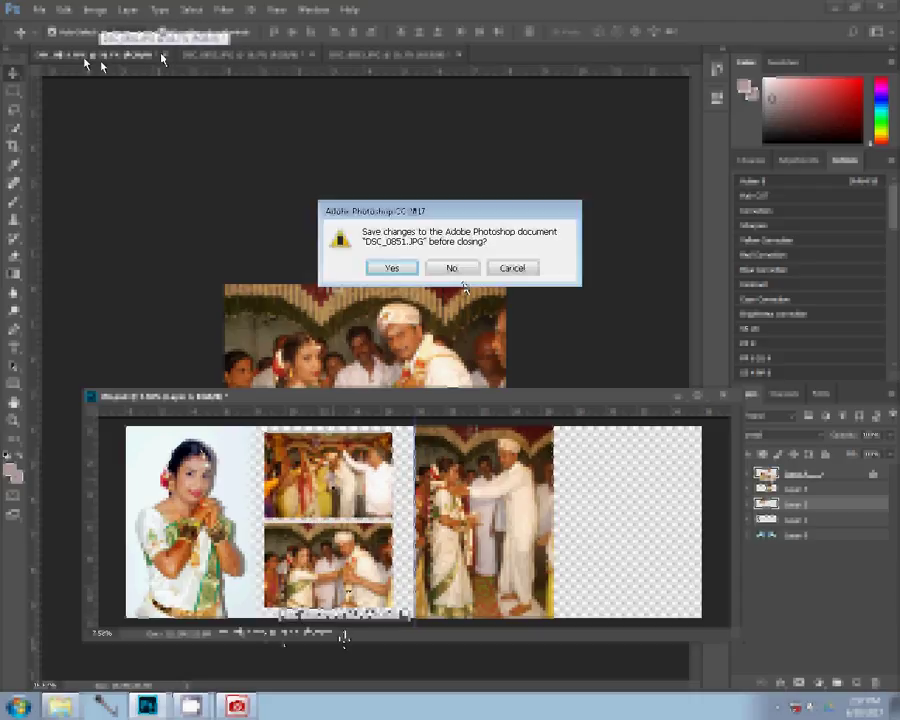
click(460, 268)
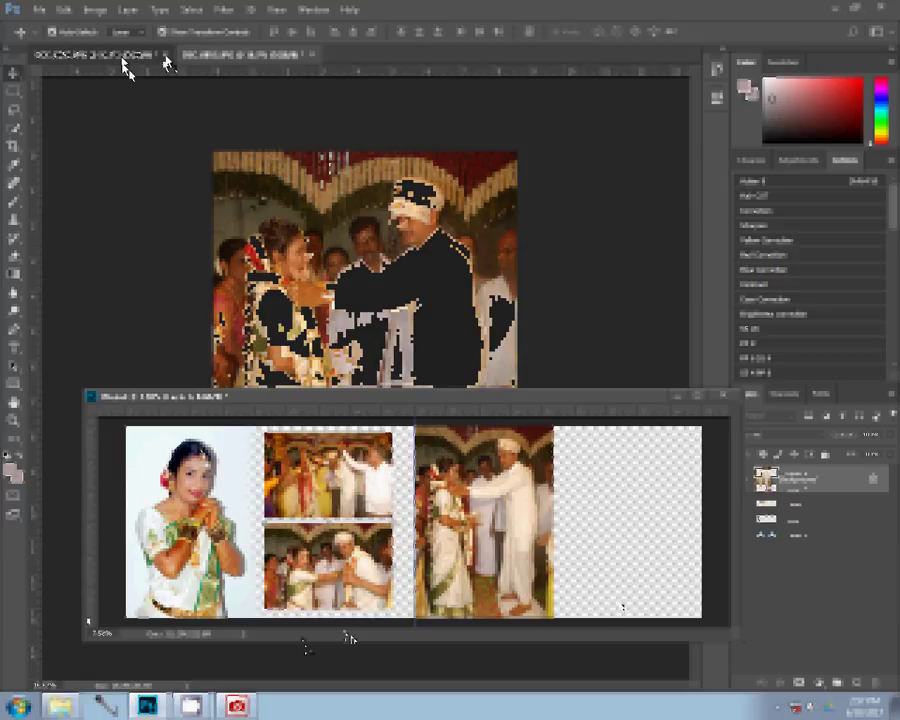
- Close the garland-exchange photo and open DSC_0854 from the camera folder in Photoshop
click(163, 54)
click(61, 708)
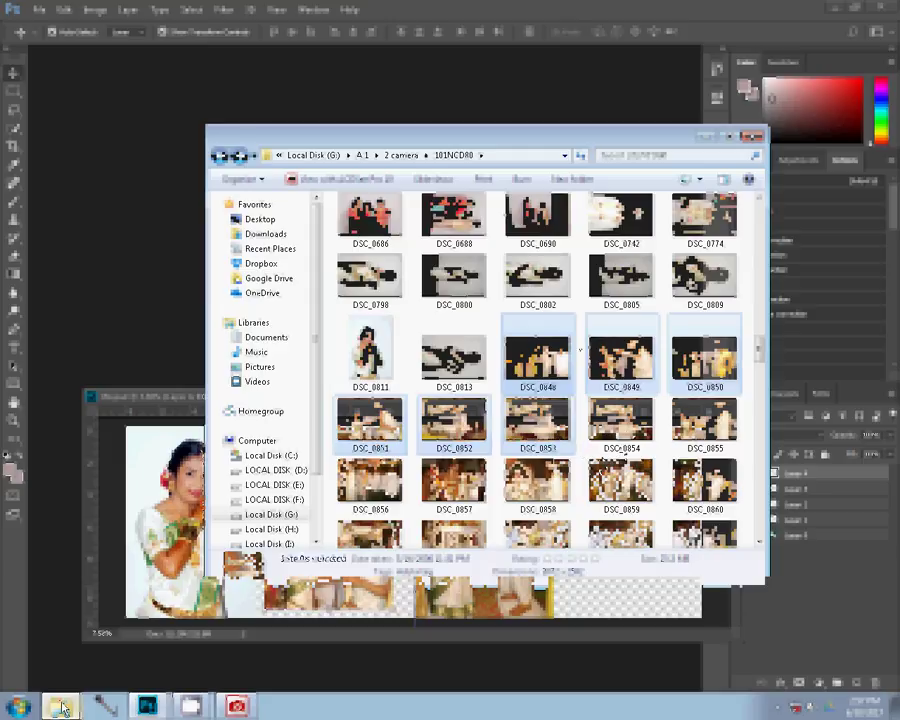
drag(621, 420, 133, 288)
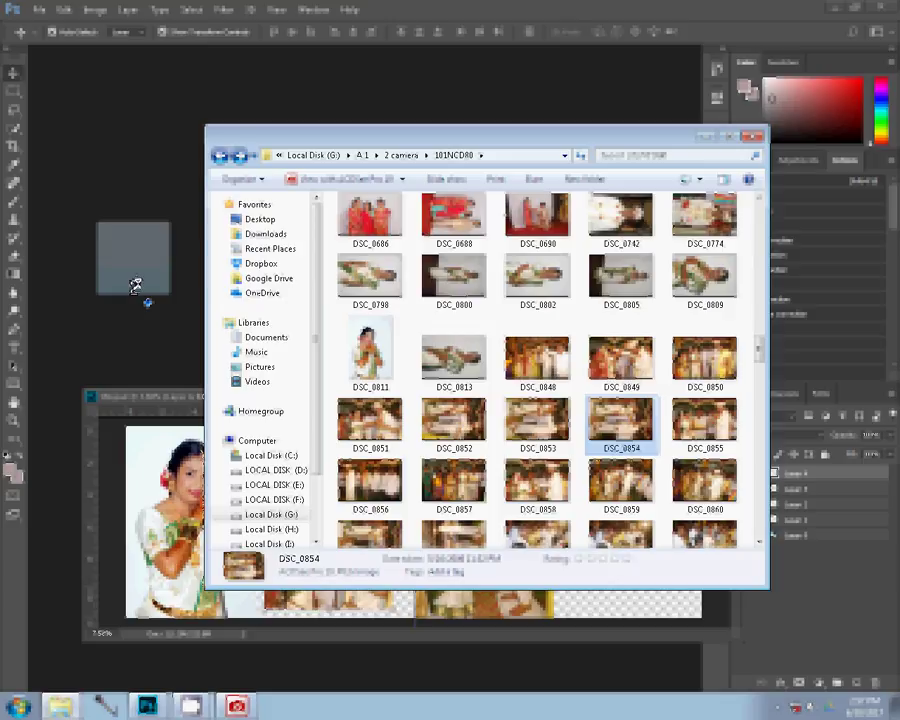
drag(133, 288, 136, 287)
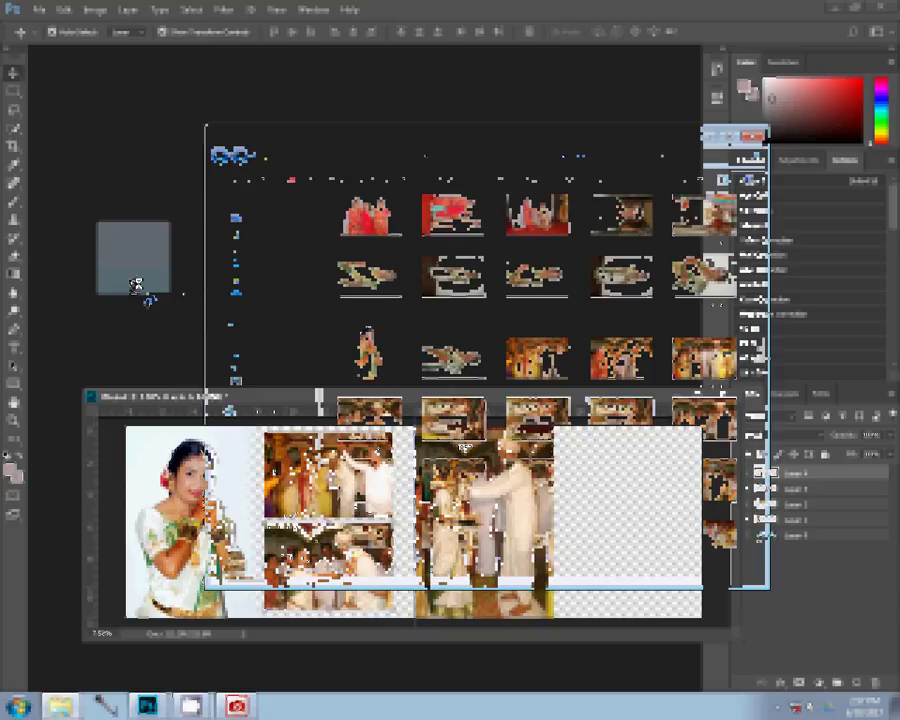
drag(136, 286, 138, 284)
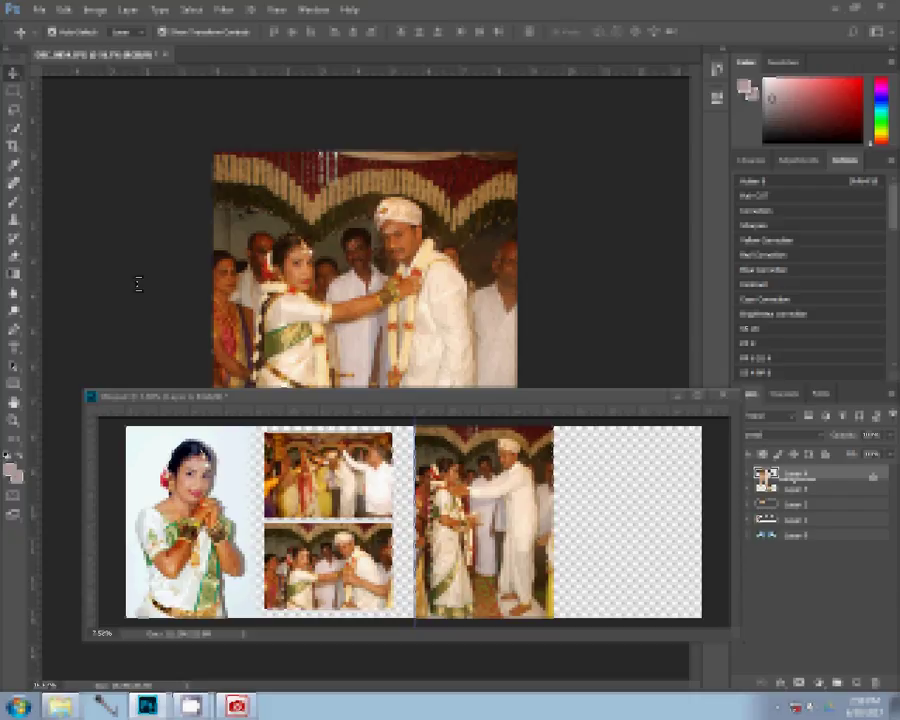
- Copy the DSC_0854 couple photo into the album so it fills the right page
click(138, 284)
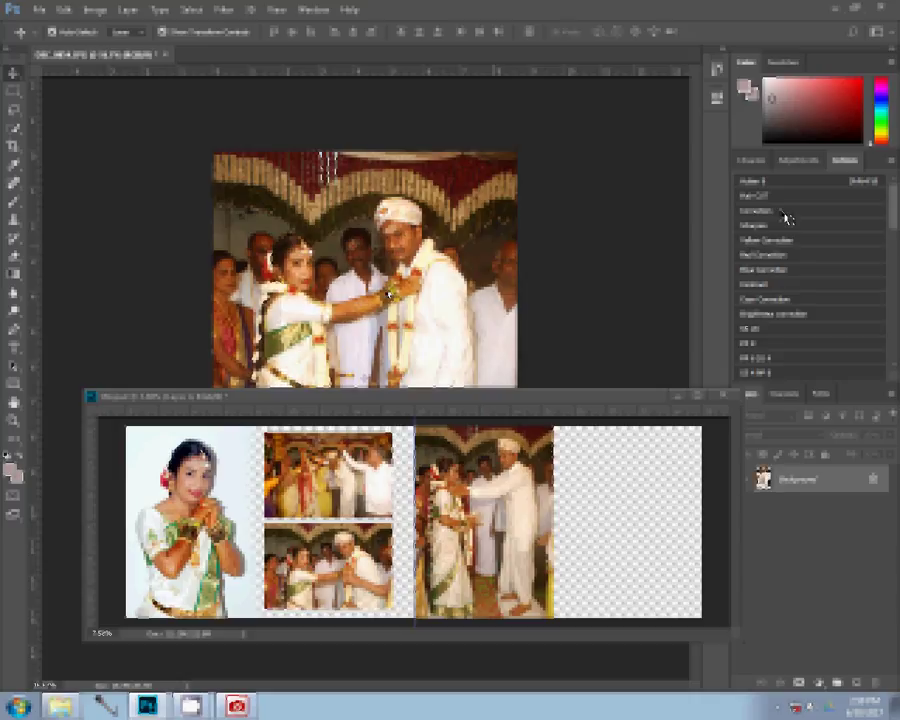
key(ctrl+t)
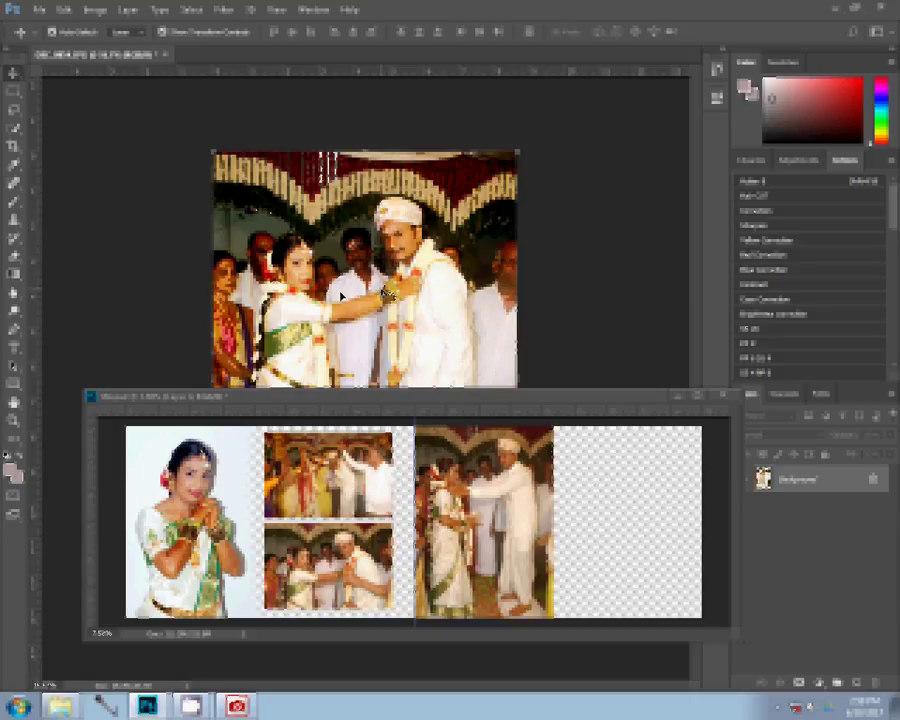
drag(365, 270, 635, 489)
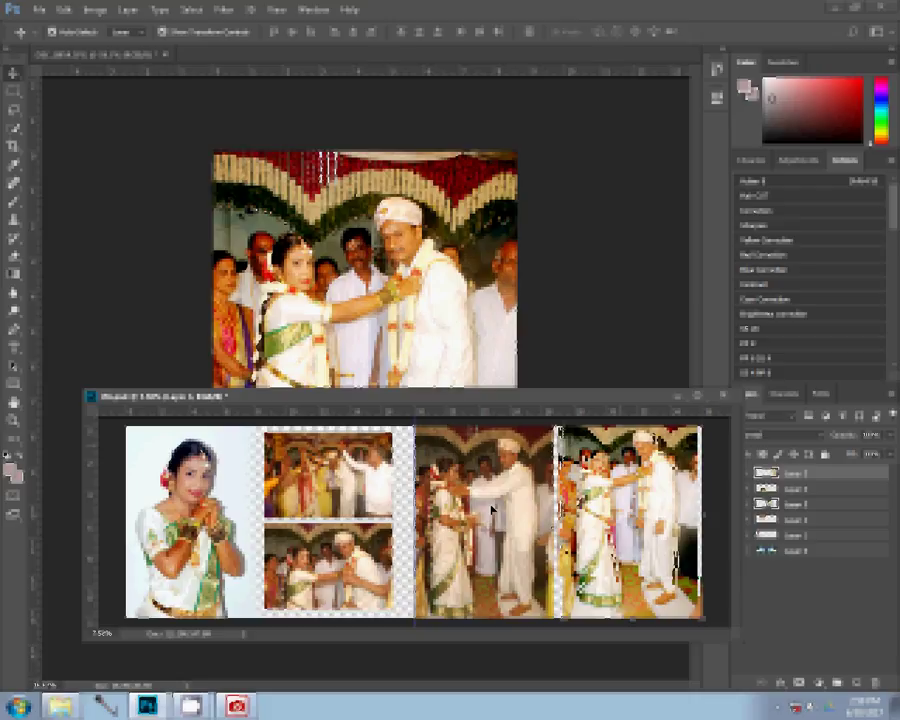
key(ctrl+s)
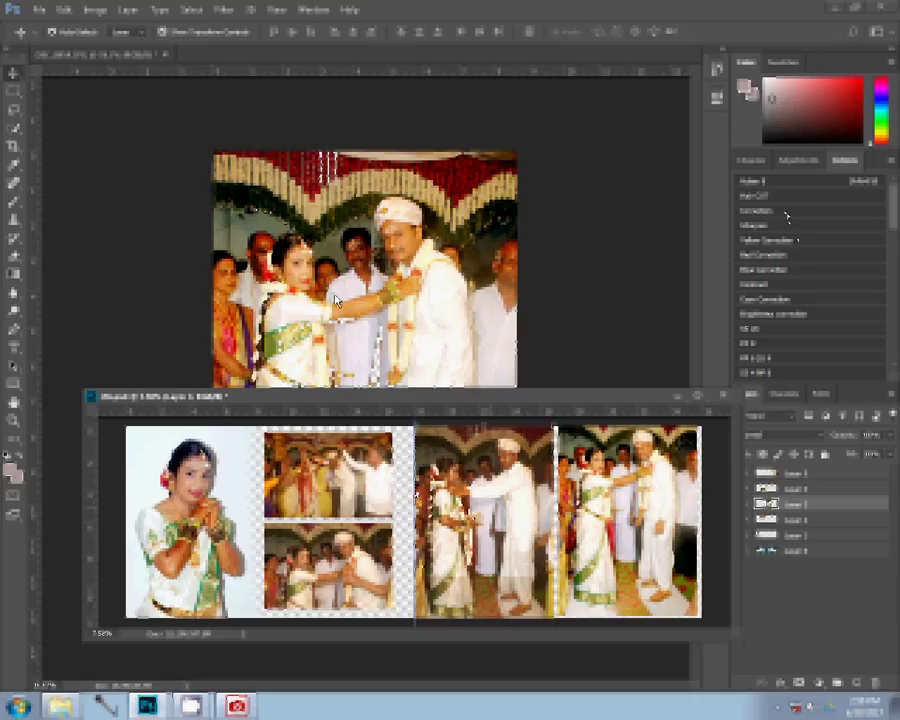
- Close DSC_0854 without saving and reposition the album spread window
click(167, 55)
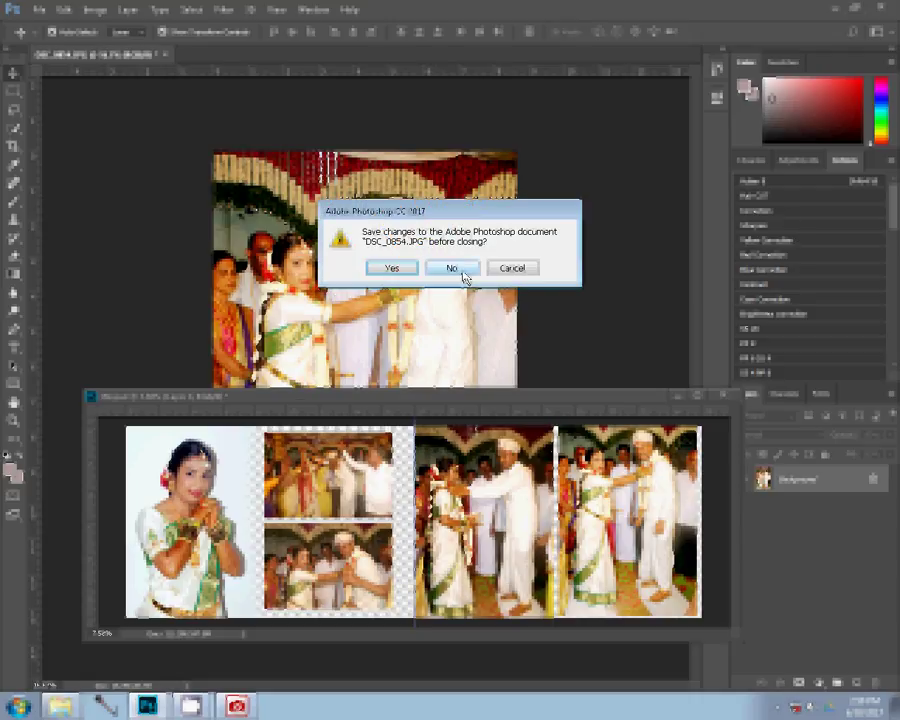
click(459, 270)
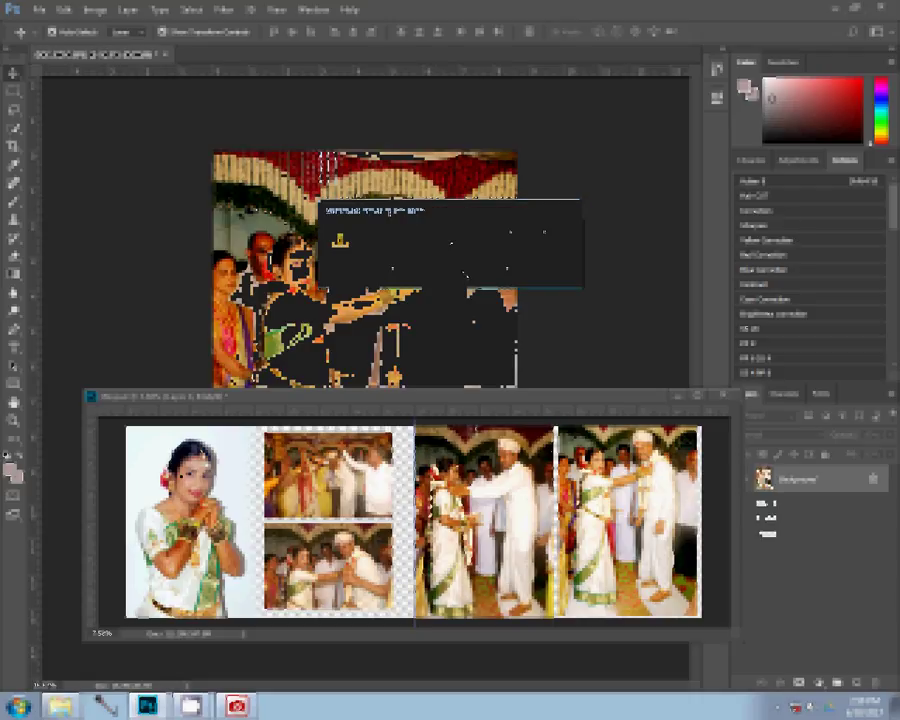
click(634, 400)
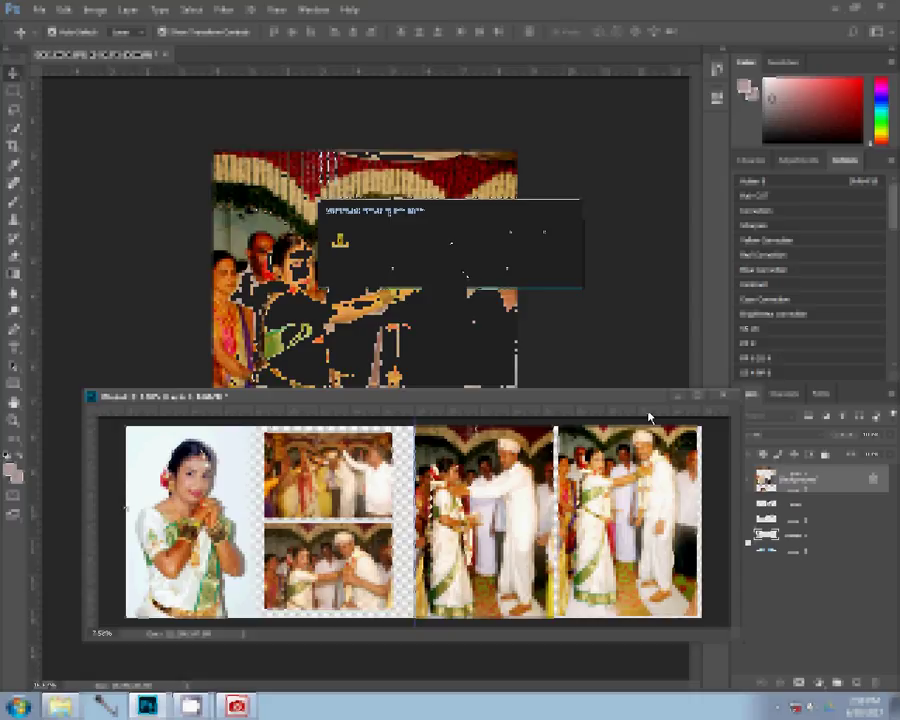
drag(634, 400, 551, 376)
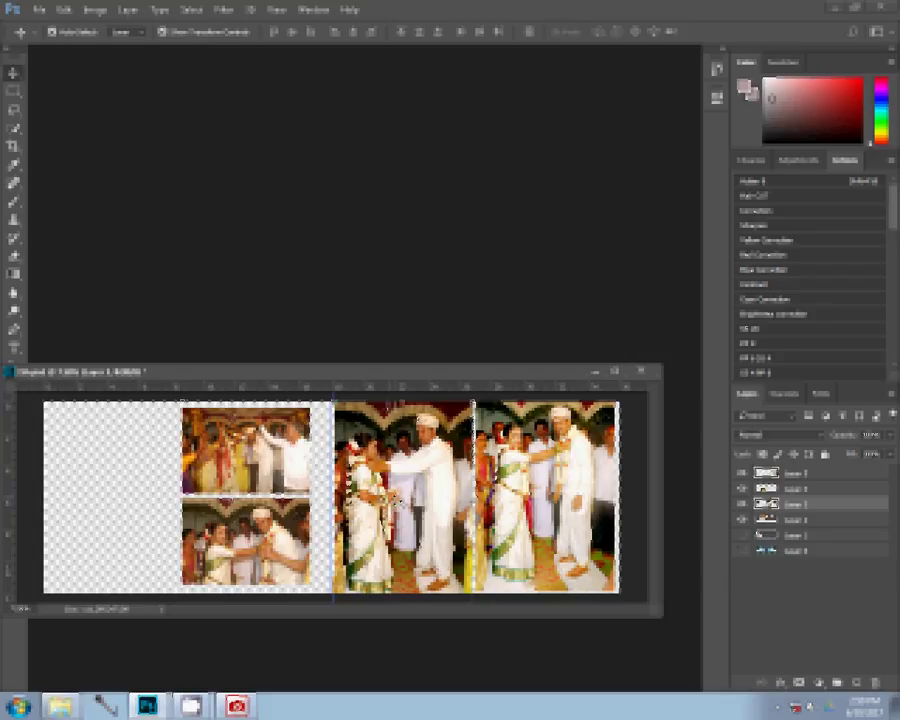
- Add a Spectrum gradient Stroke layer style and make the bride portrait layer visible again
click(779, 683)
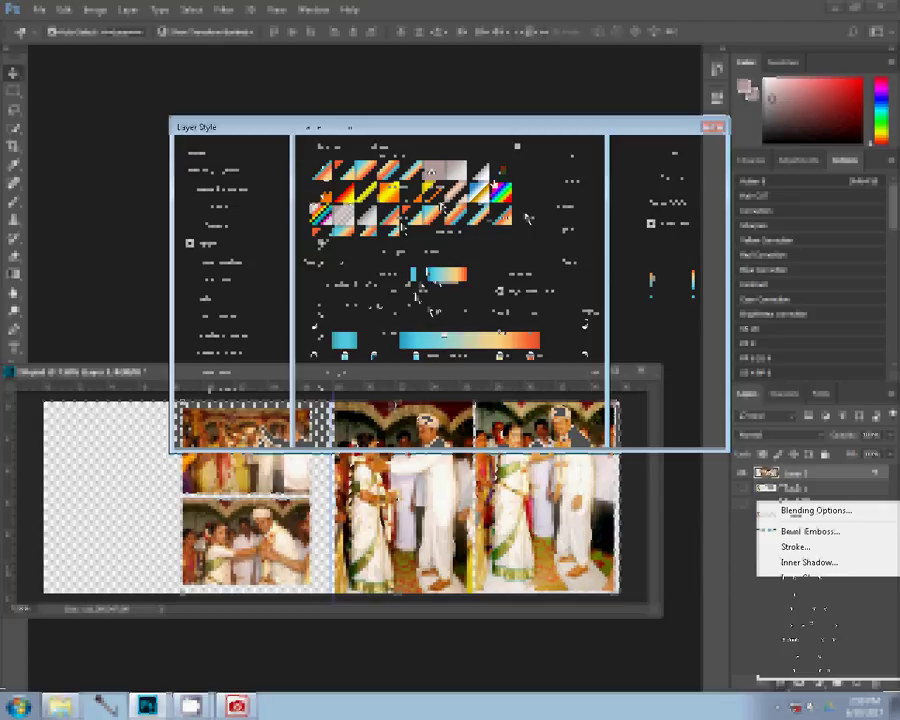
click(497, 193)
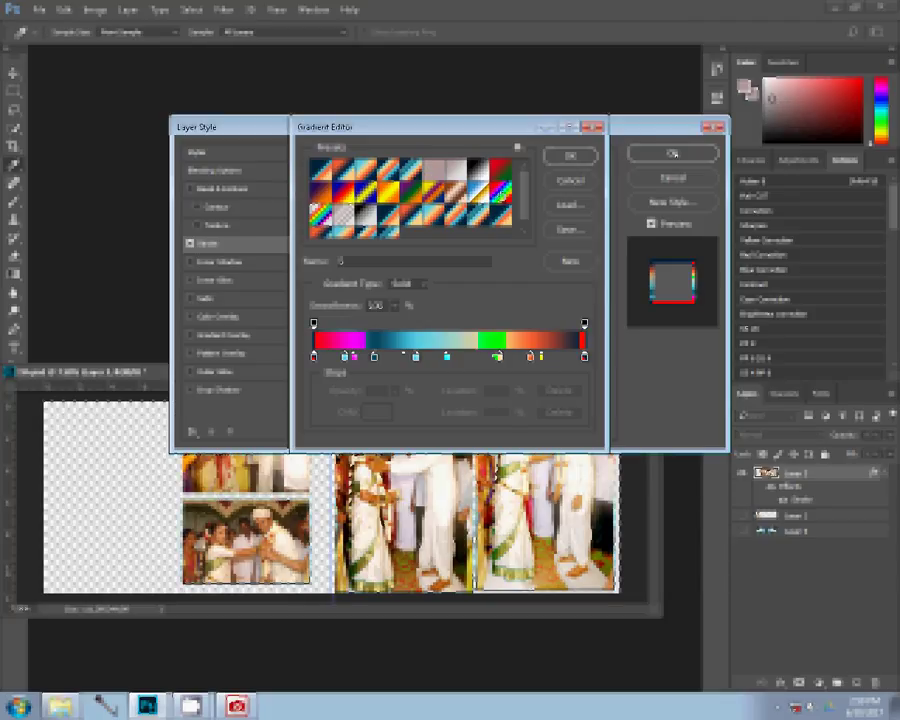
click(572, 156)
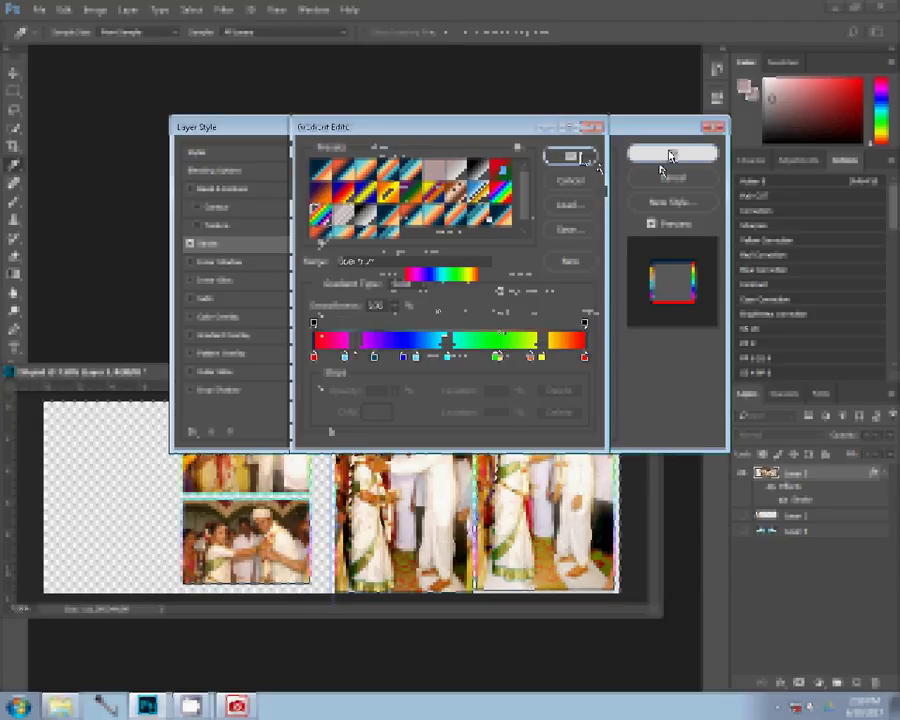
click(668, 154)
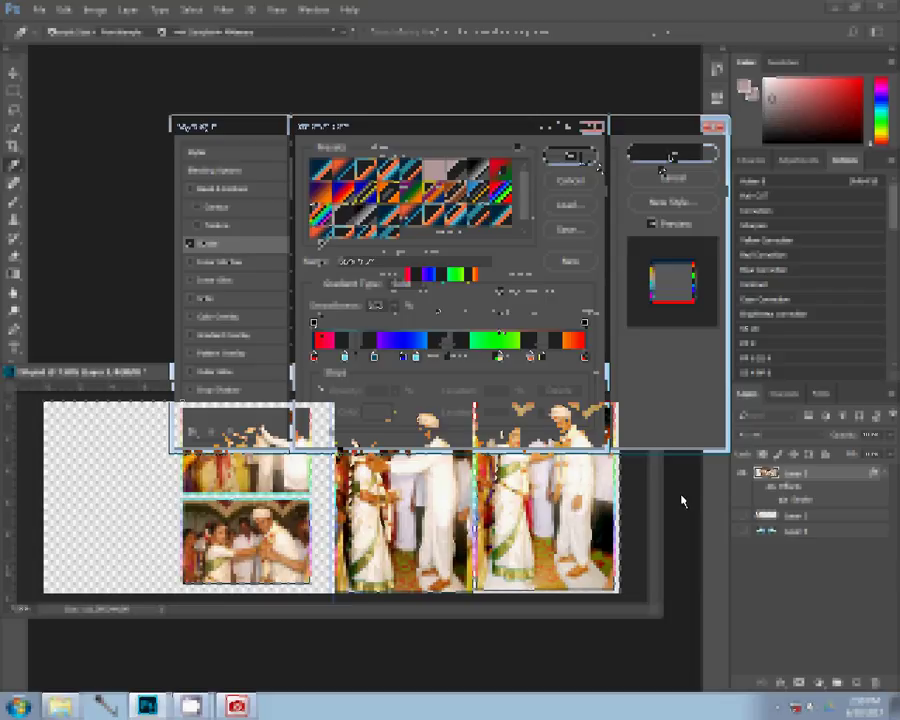
click(742, 518)
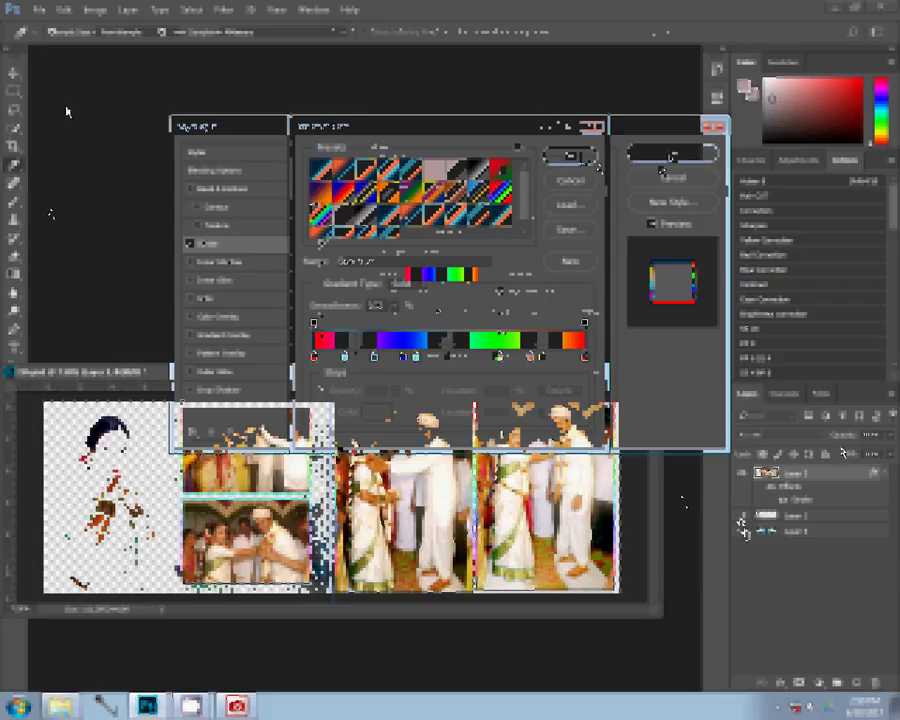
click(38, 9)
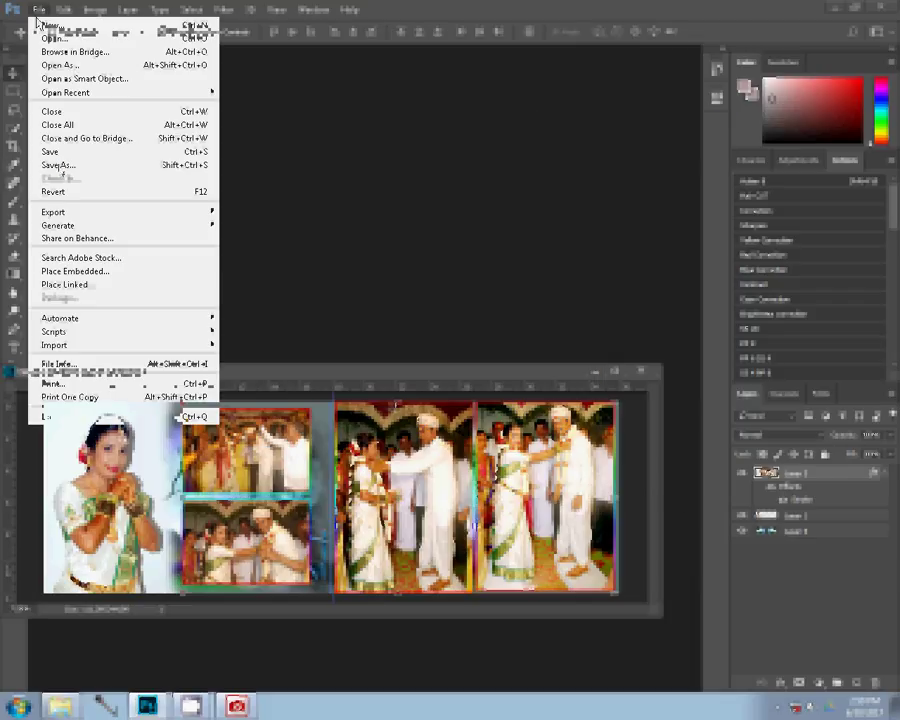
- Save the album spread as Photoshop PSD file '157', accepting the format options
key(ctrl+shift+s)
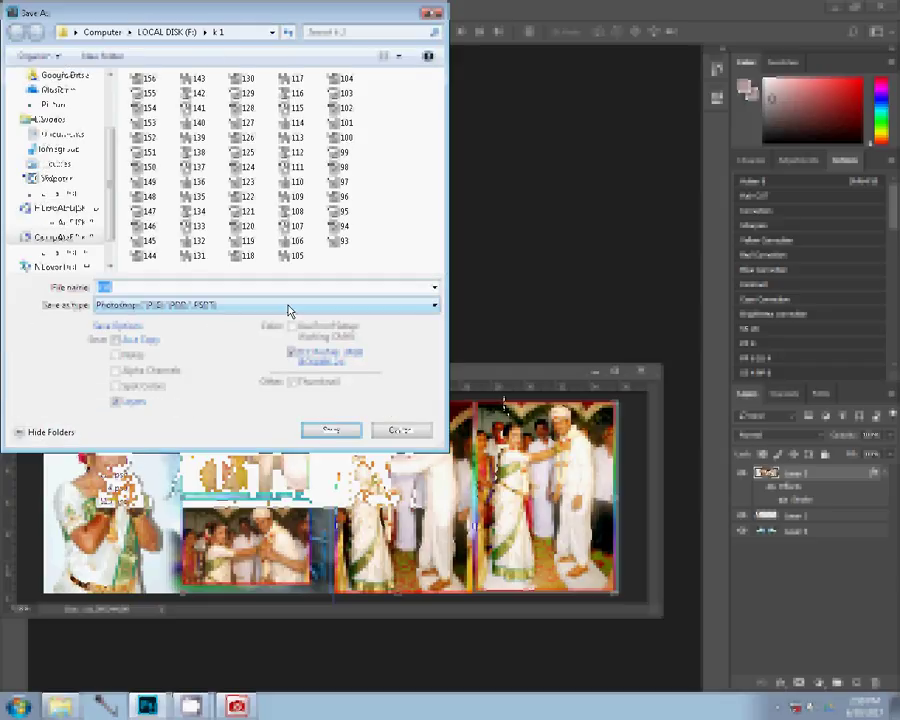
text(157)
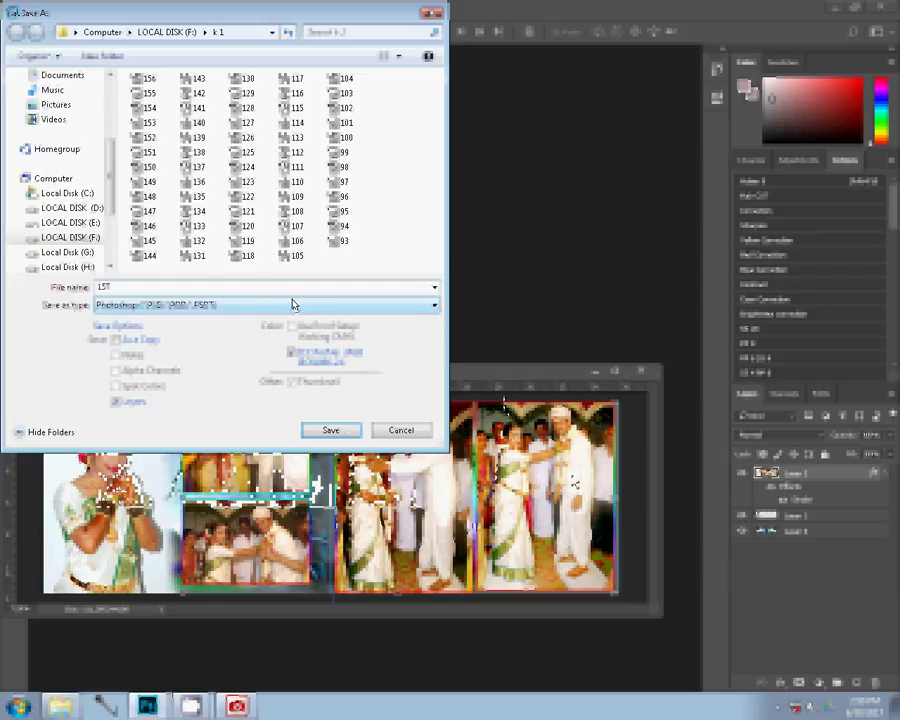
key(Return)
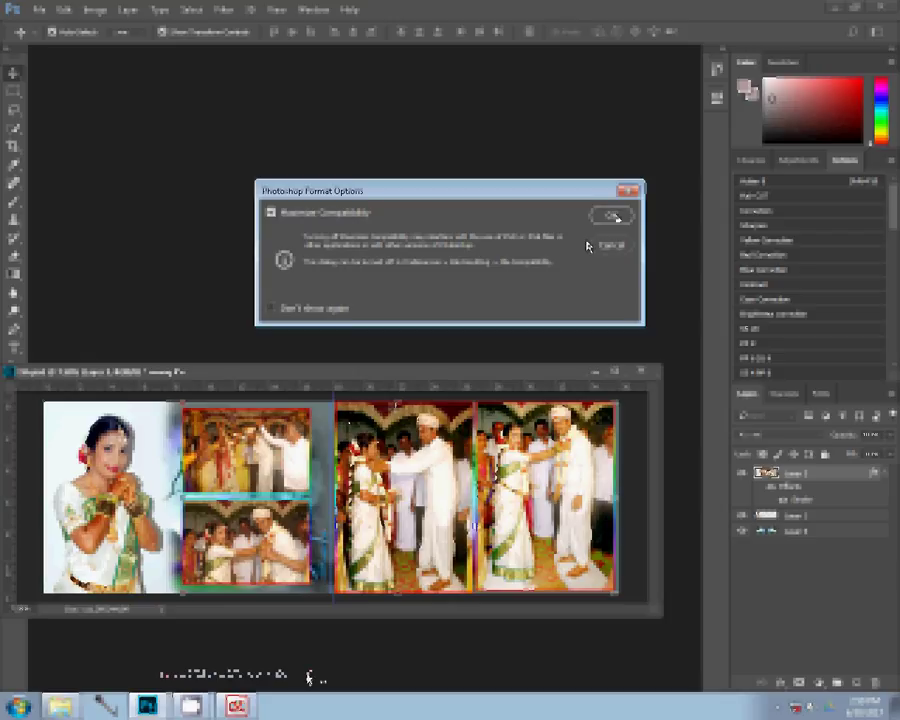
key(Return)
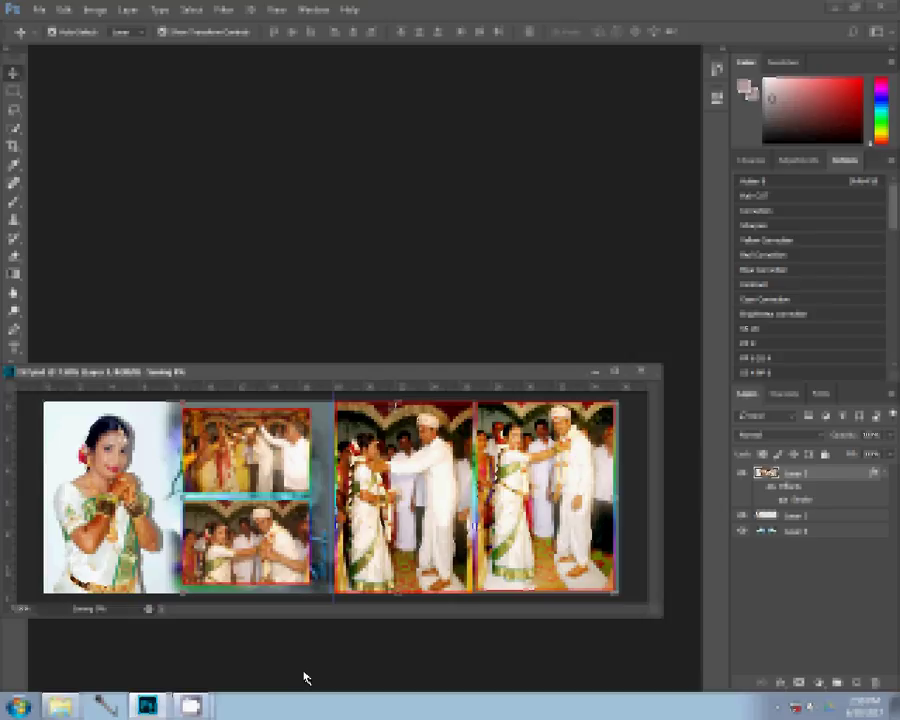